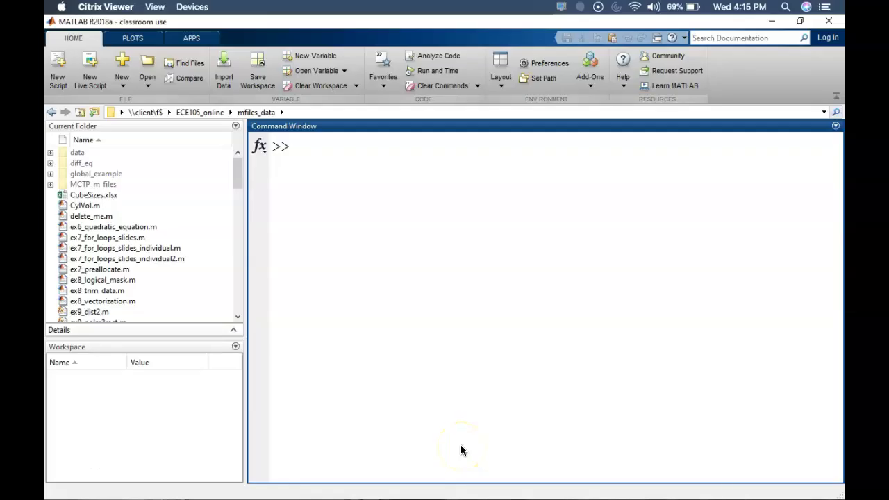
- Run disp('Welcome to ECE105!') in the Command Window to print the welcome message
{"action": "type", "text": "disp('Welcome"}
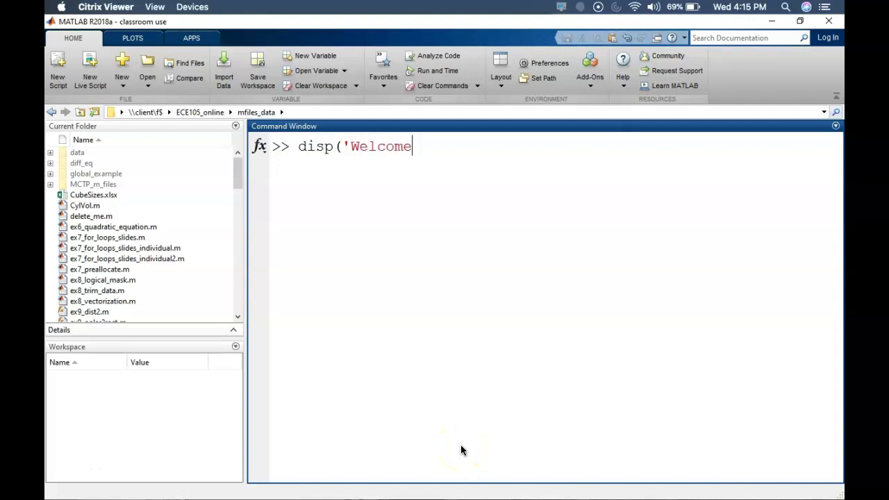
{"action": "type", "text": " to ECE10"}
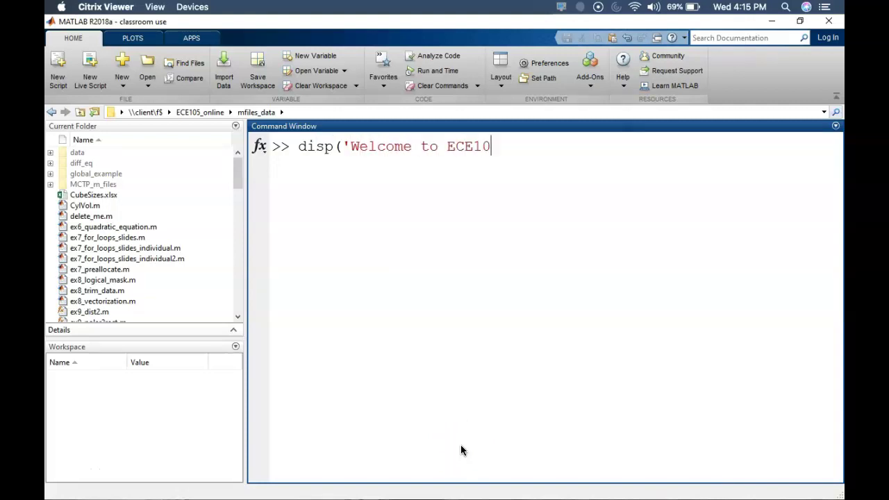
{"action": "type", "text": "5!')"}
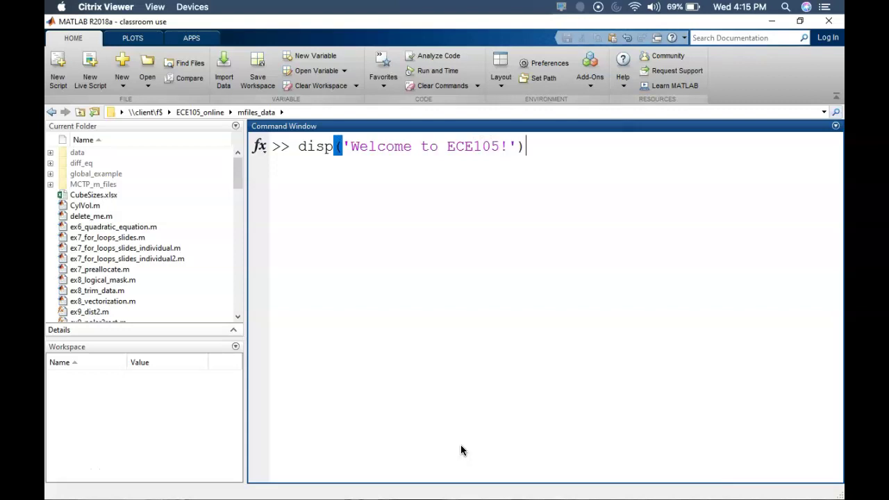
{"action": "key", "text": "Return"}
{"action": "left_click", "coordinate": [465, 372]}
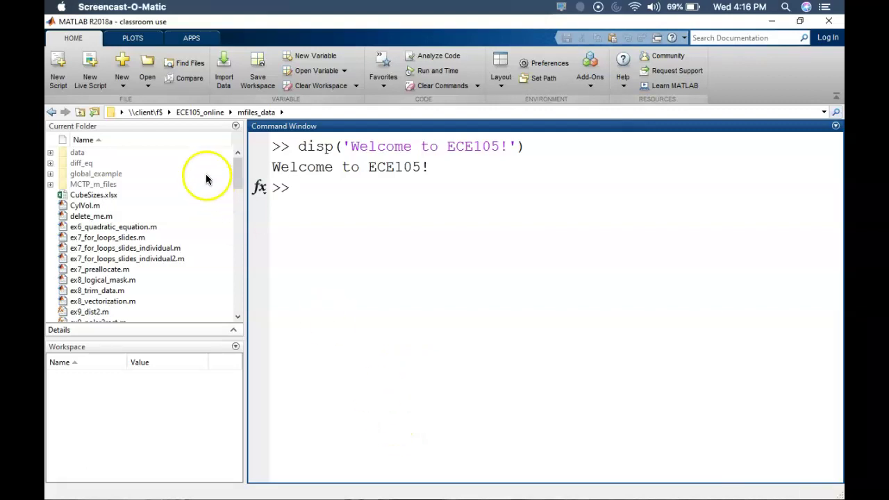
- Dock the Current Folder panel between the Workspace and the Command Window
{"action": "left_click", "coordinate": [178, 126]}
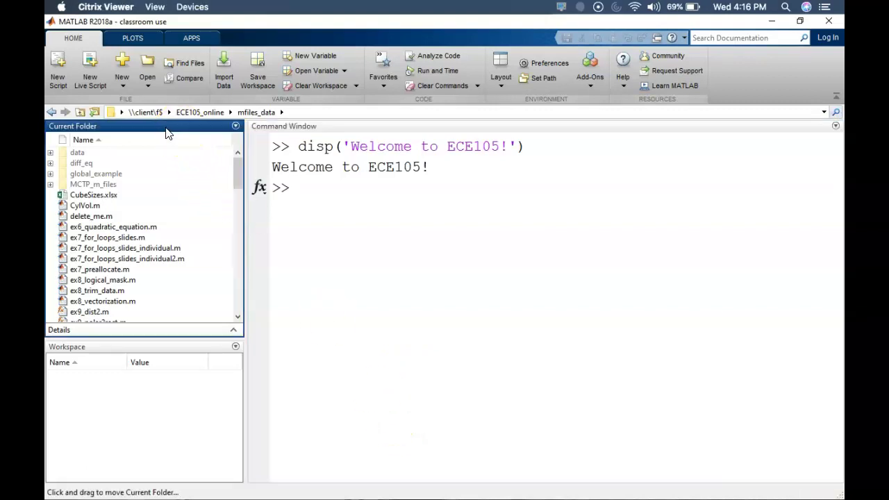
{"action": "left_click_drag", "start_coordinate": [167, 132], "coordinate": [153, 409]}
{"action": "left_click_drag", "start_coordinate": [174, 127], "coordinate": [304, 208]}
- Resize the panels so the Command Window is wider and the Workspace narrower
{"action": "left_click", "coordinate": [85, 477]}
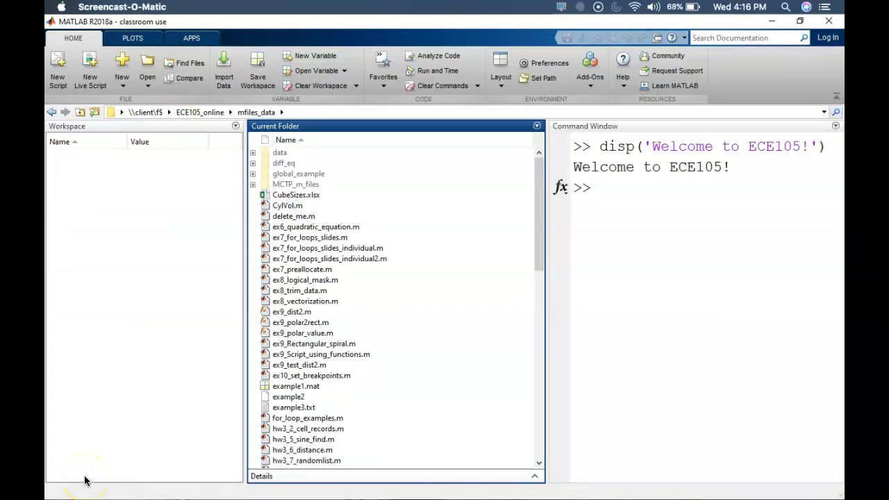
{"action": "left_click_drag", "start_coordinate": [547, 328], "coordinate": [390, 327]}
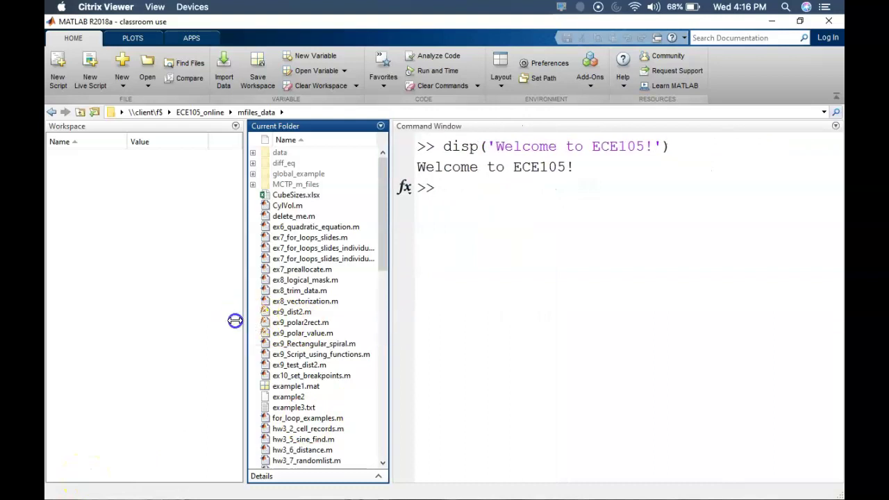
{"action": "left_click_drag", "start_coordinate": [244, 320], "coordinate": [139, 317]}
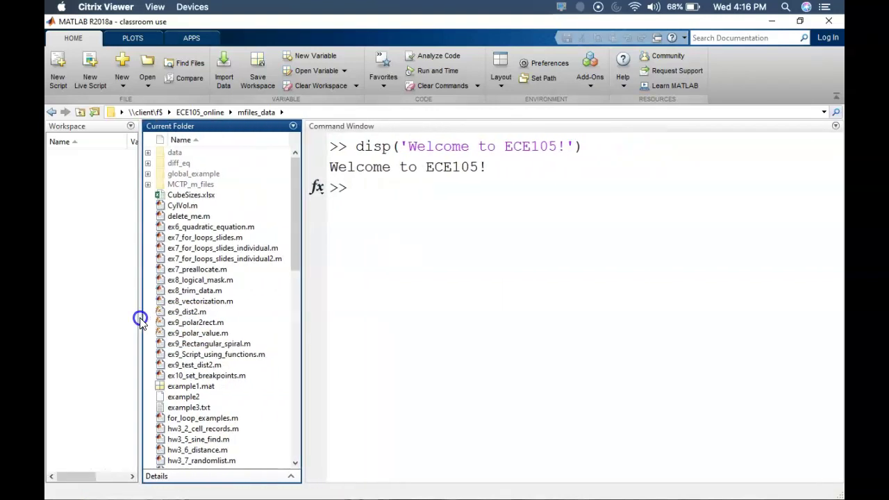
{"action": "left_click", "coordinate": [508, 427]}
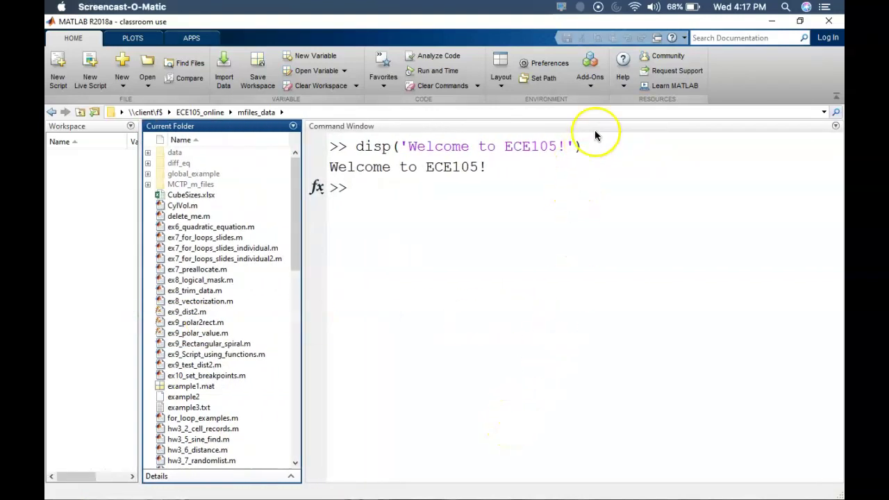
{"action": "left_click_drag", "start_coordinate": [604, 128], "coordinate": [602, 130]}
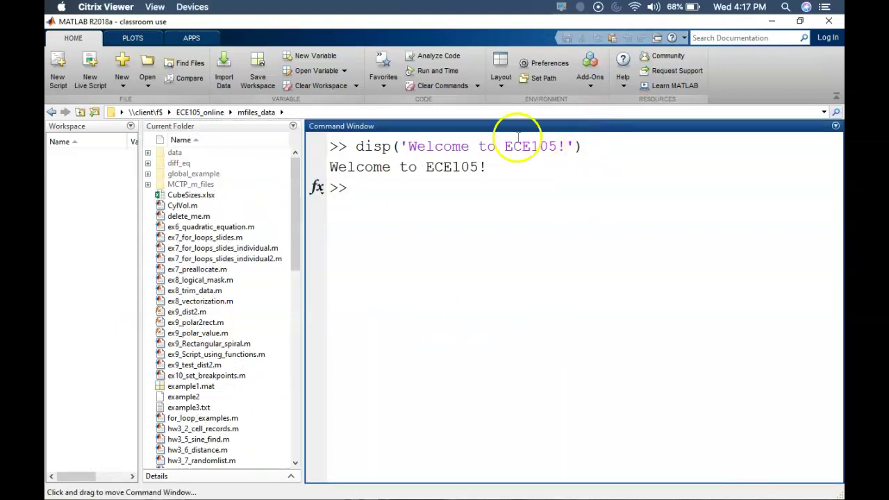
{"action": "left_click", "coordinate": [254, 127]}
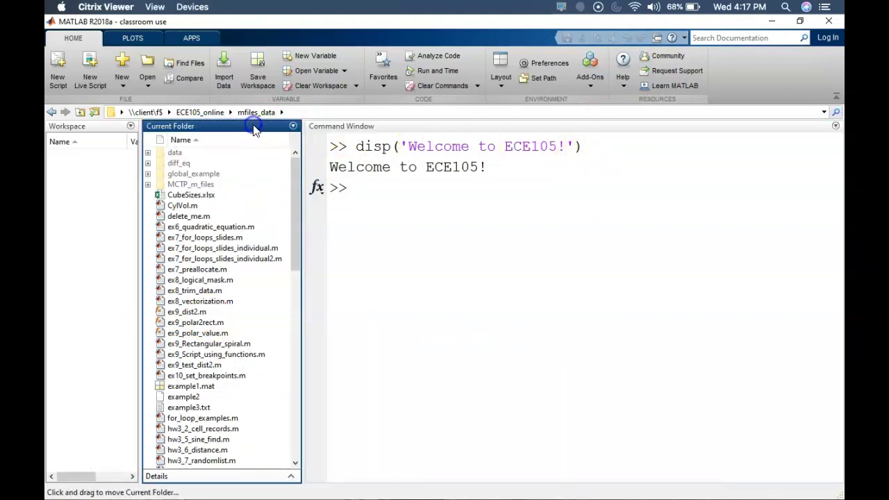
- Undock Current Folder into its own window, maximize and restore it, then minimize it
{"action": "left_click", "coordinate": [294, 128]}
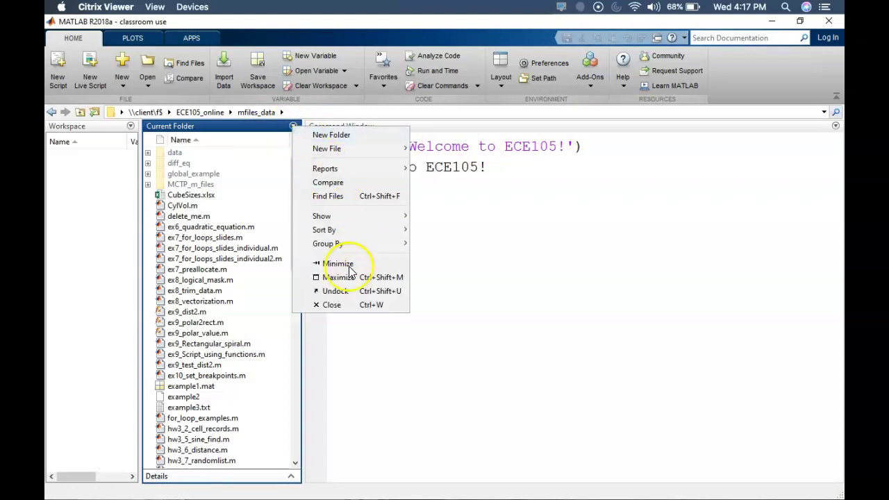
{"action": "left_click", "coordinate": [337, 292]}
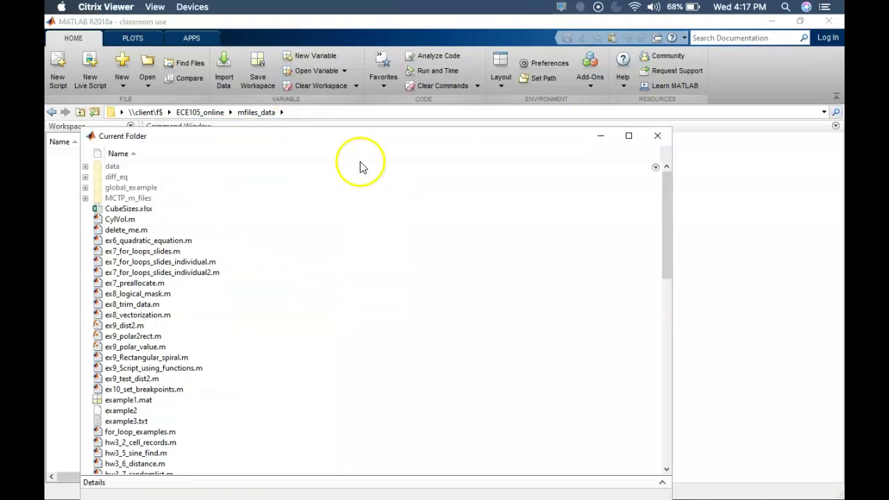
{"action": "left_click_drag", "start_coordinate": [362, 149], "coordinate": [416, 125]}
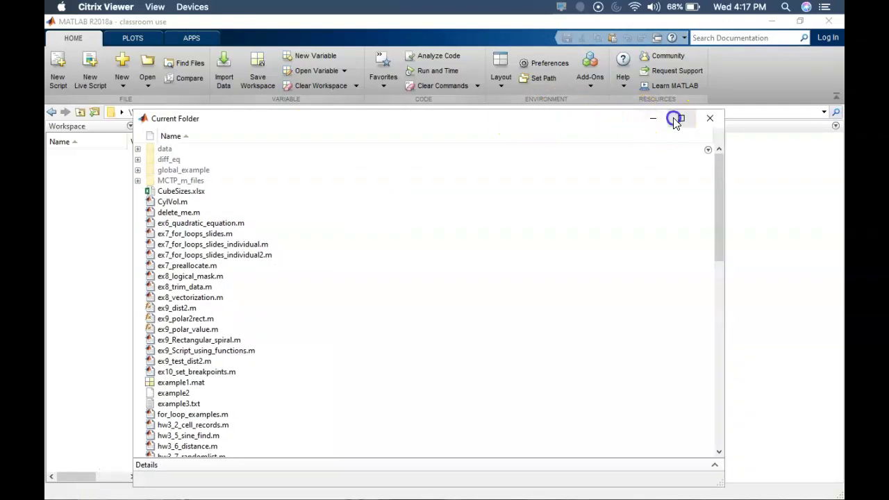
{"action": "left_click", "coordinate": [677, 119]}
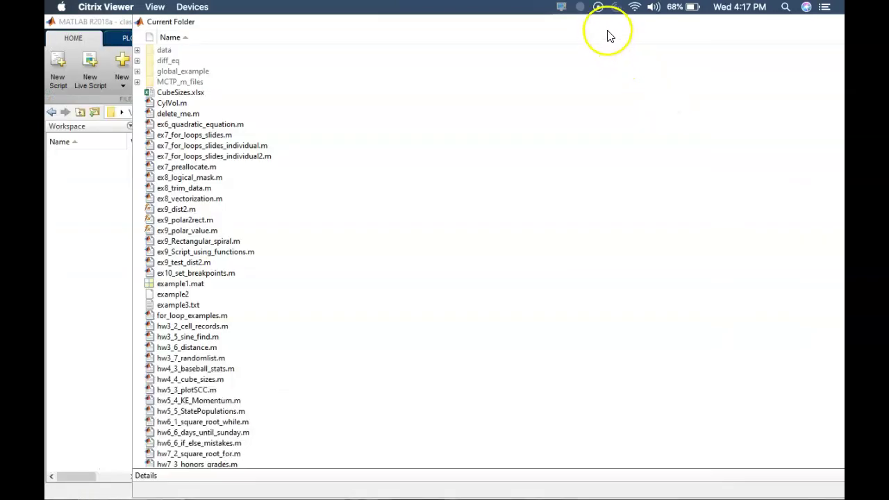
{"action": "left_click_drag", "start_coordinate": [608, 22], "coordinate": [380, 71]}
{"action": "left_click", "coordinate": [603, 64]}
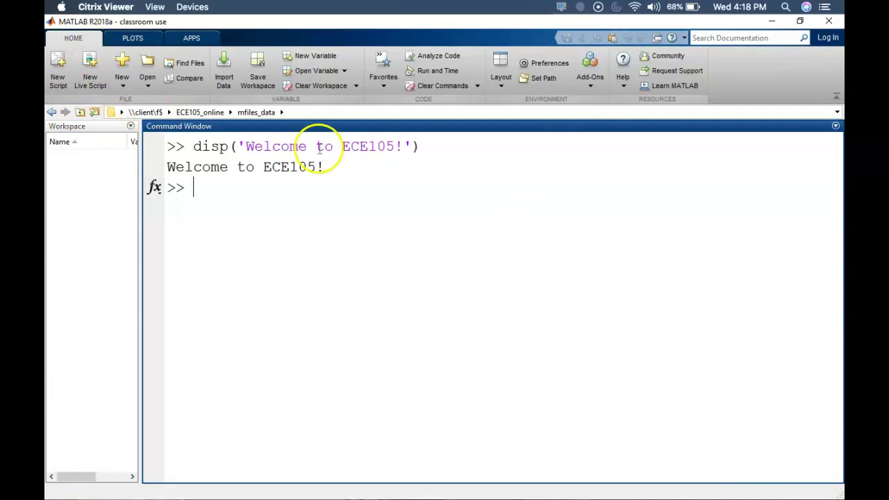
- Reset the desktop to the Default layout, then switch to the Three Column layout
{"action": "left_click", "coordinate": [498, 84]}
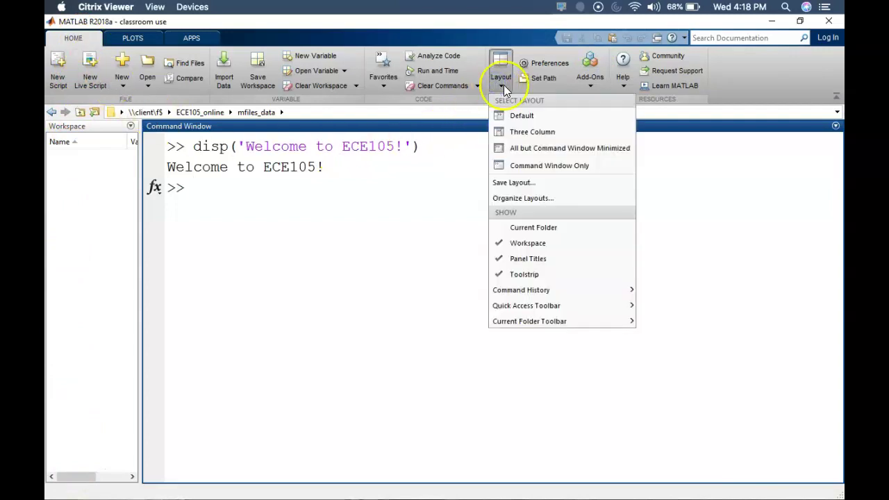
{"action": "left_click", "coordinate": [554, 120]}
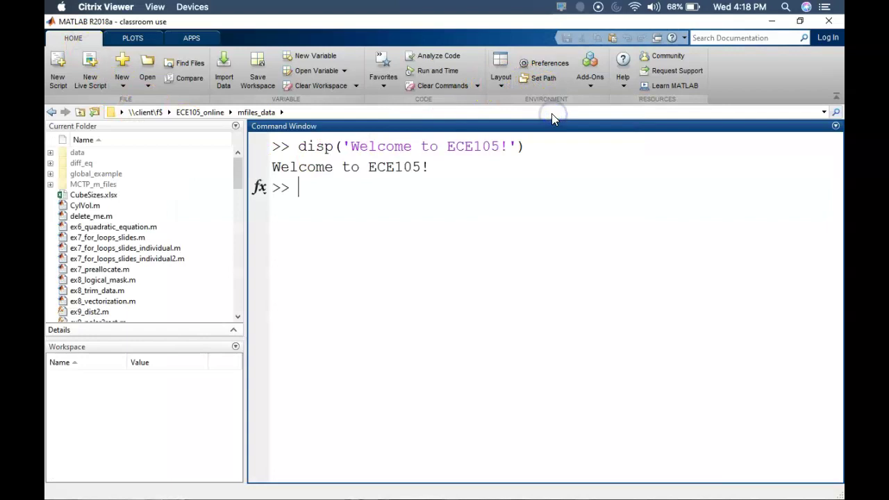
{"action": "left_click", "coordinate": [506, 85]}
{"action": "left_click", "coordinate": [561, 132]}
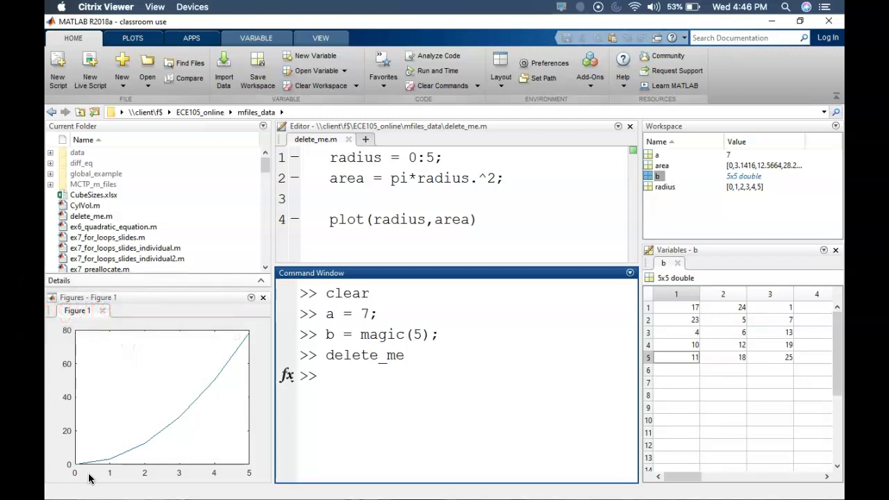
- Cancel the folder picker to keep mfiles_data, then show CubeSizes.xlsx details and scroll the list
{"action": "left_click", "coordinate": [80, 482]}
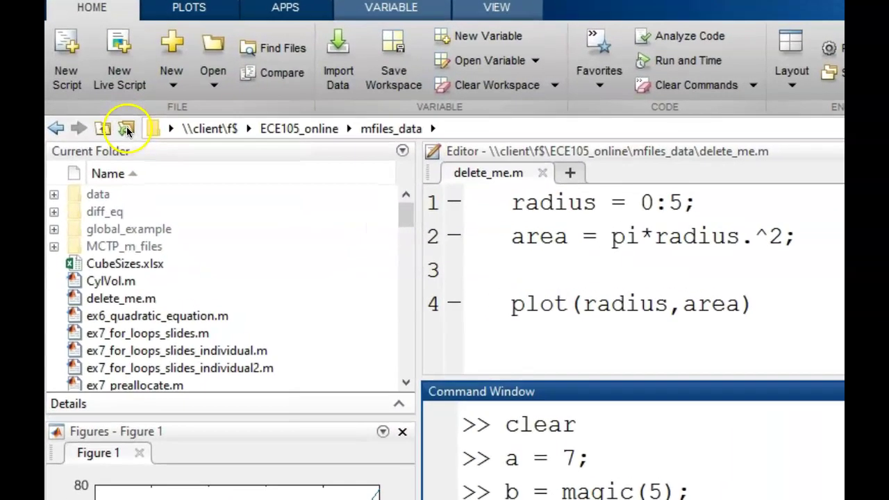
{"action": "left_click", "coordinate": [127, 131]}
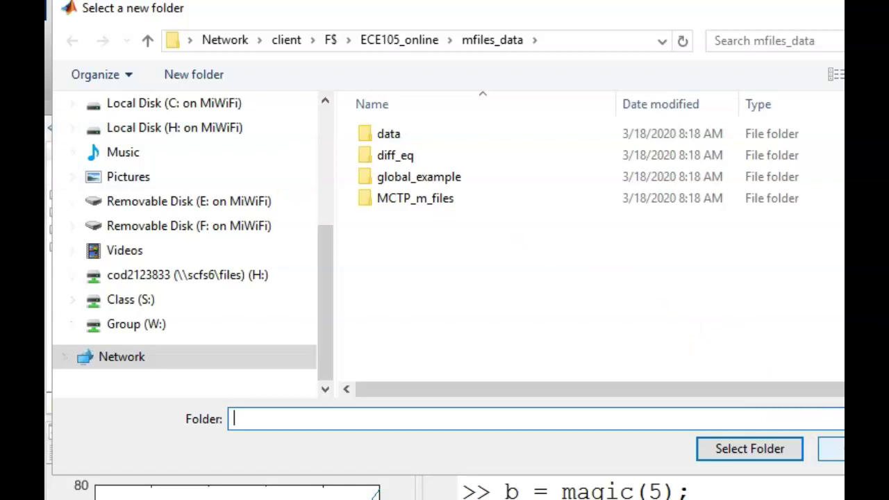
{"action": "left_click", "coordinate": [838, 449]}
{"action": "left_click", "coordinate": [128, 269]}
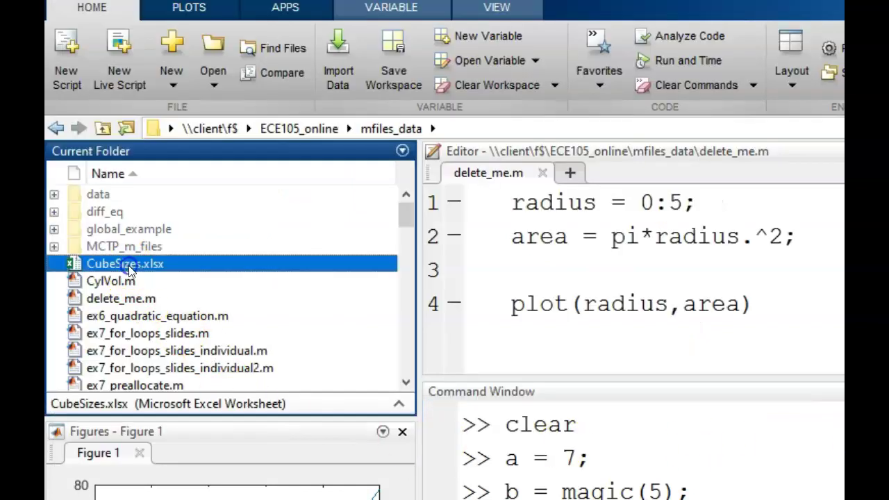
{"action": "mouse_move", "coordinate": [405, 217]}
{"action": "left_mouse_down"}
{"action": "mouse_move", "coordinate": [405, 234]}
{"action": "mouse_move", "coordinate": [408, 209]}
{"action": "left_mouse_up"}
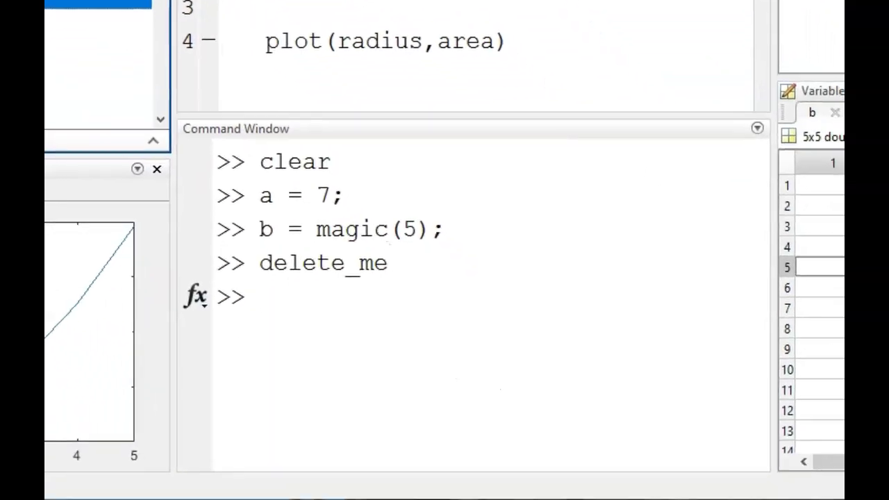
- Assign c = 33; silently in the Command Window
{"action": "left_click", "coordinate": [303, 297]}
{"action": "type", "text": "c ="}
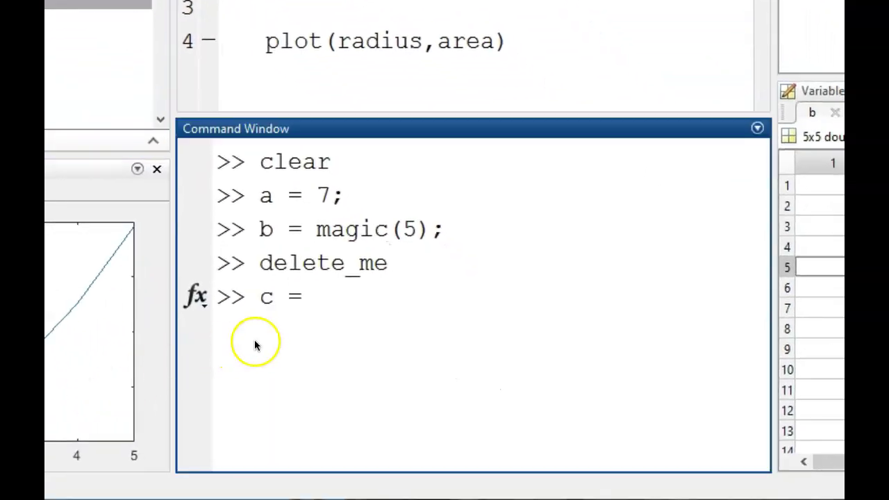
{"action": "left_click", "coordinate": [317, 297]}
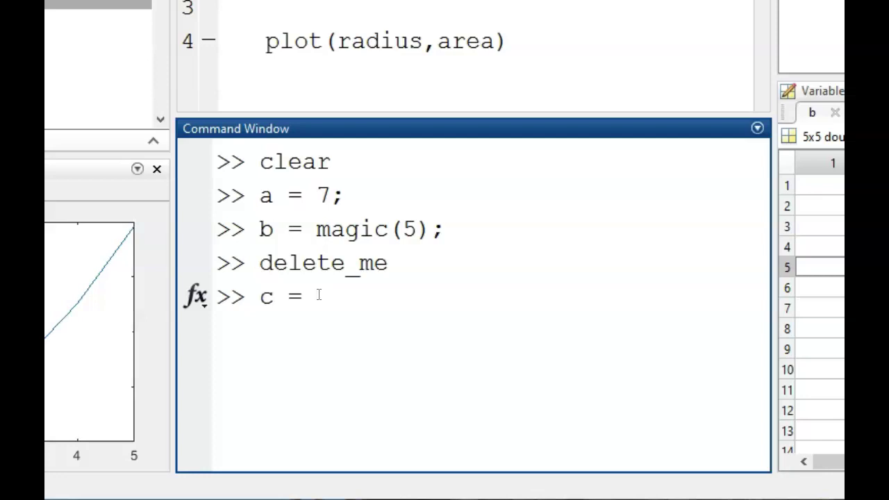
{"action": "type", "text": "33;"}
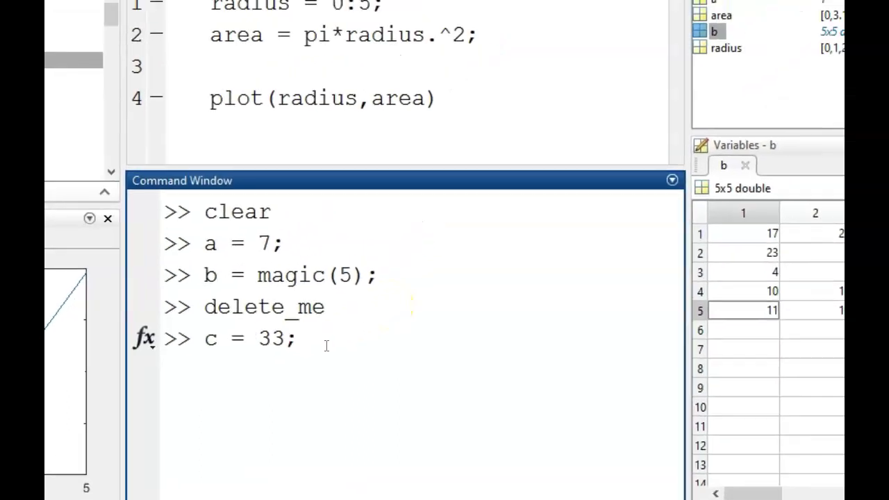
{"action": "key", "text": "Return"}
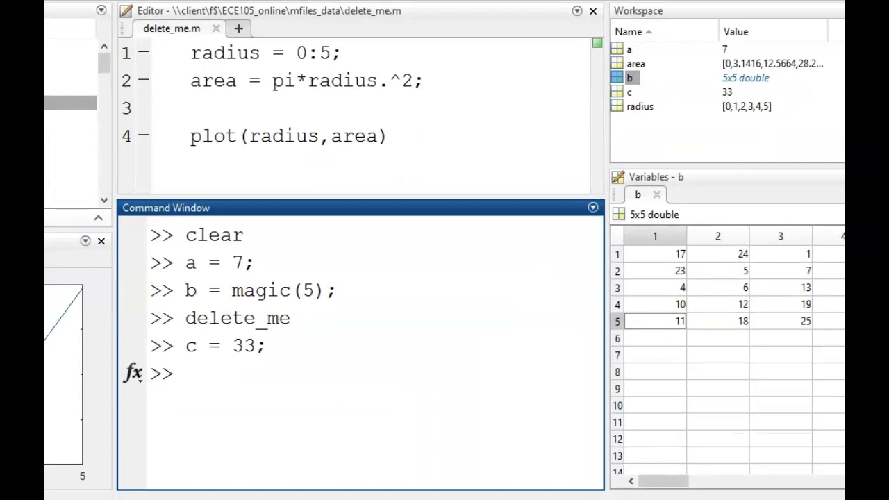
- Compute taco = a +1 (giving 8), then try nacho = z + 1, which fails on undefined z
{"action": "left_click", "coordinate": [186, 375]}
{"action": "type", "text": "taco = a +1"}
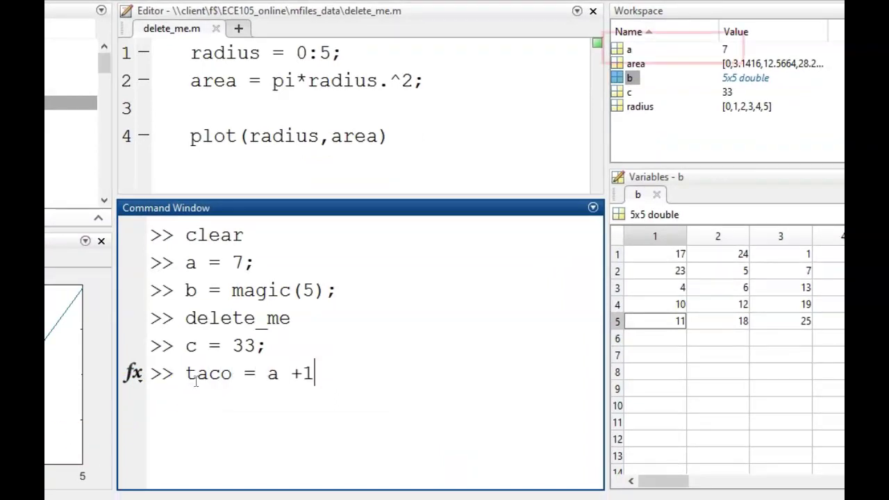
{"action": "key", "text": "Return"}
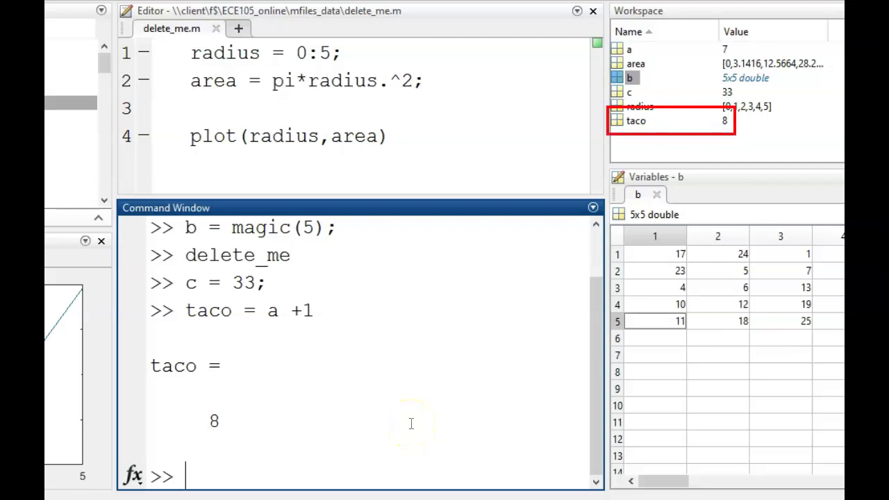
{"action": "type", "text": "nacho = z + 1"}
{"action": "key", "text": "Return"}
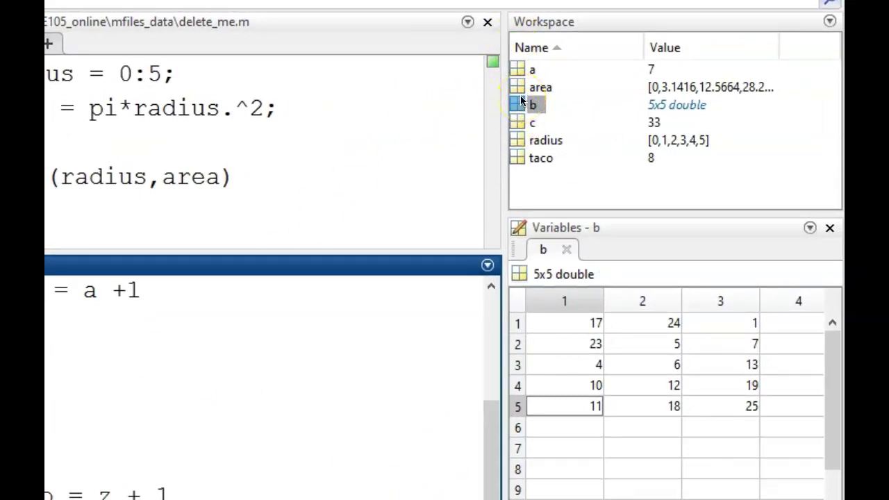
- Open radius from the Workspace in the Variables editor, then return to the 5x5 b matrix
{"action": "double_click", "coordinate": [546, 140]}
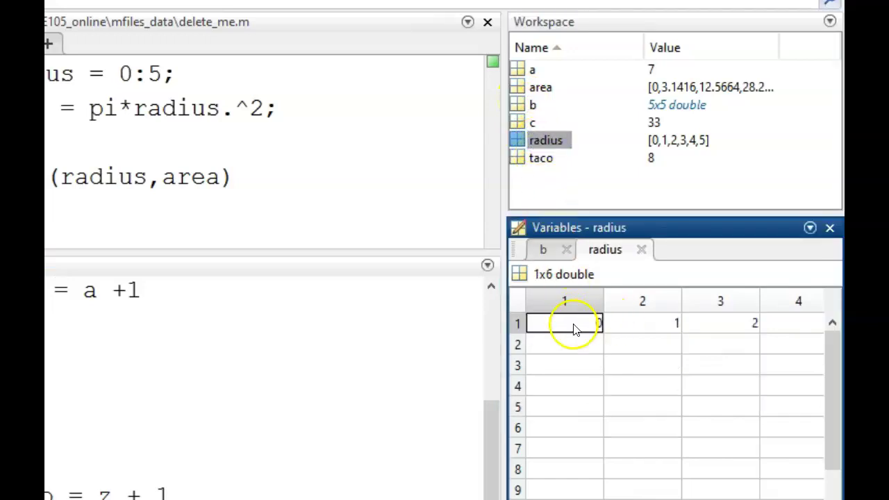
{"action": "double_click", "coordinate": [522, 105]}
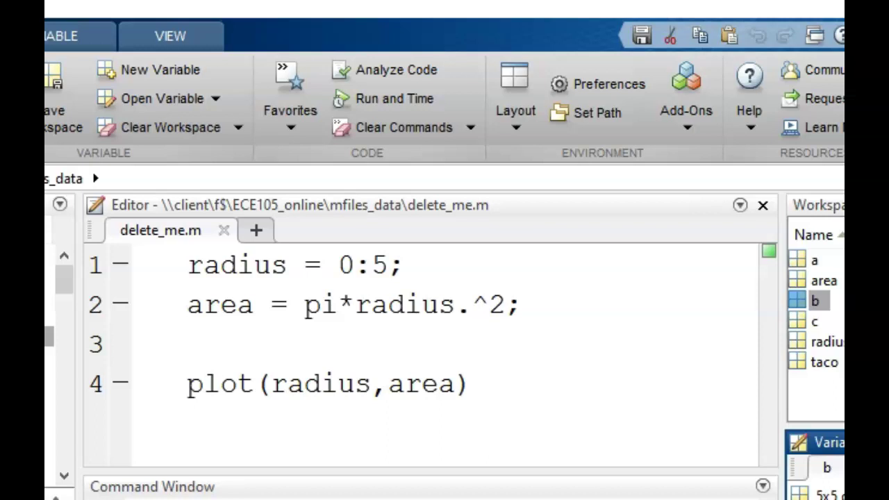
- Run the delete_me.m script from the Editor to plot area against radius
{"action": "left_click", "coordinate": [232, 332]}
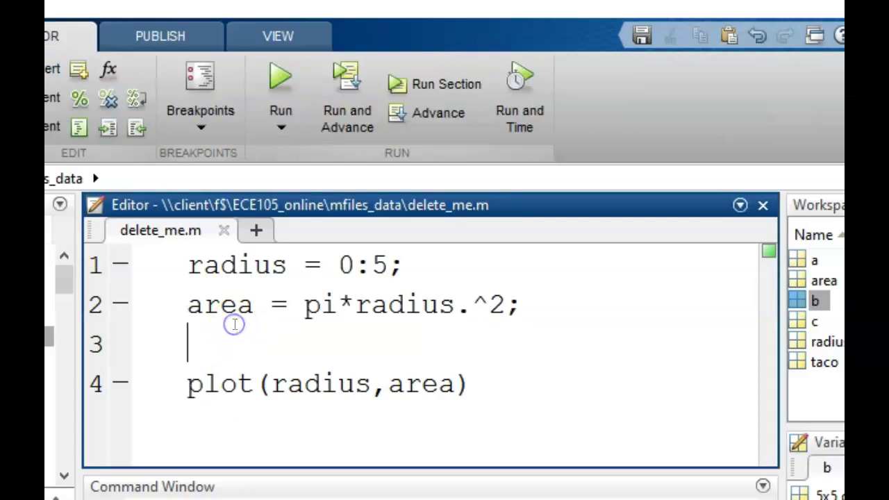
{"action": "left_click", "coordinate": [276, 78]}
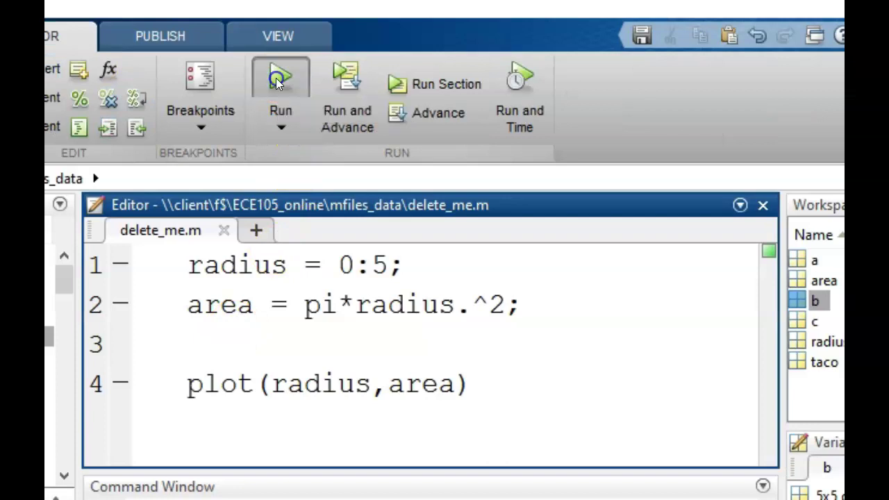